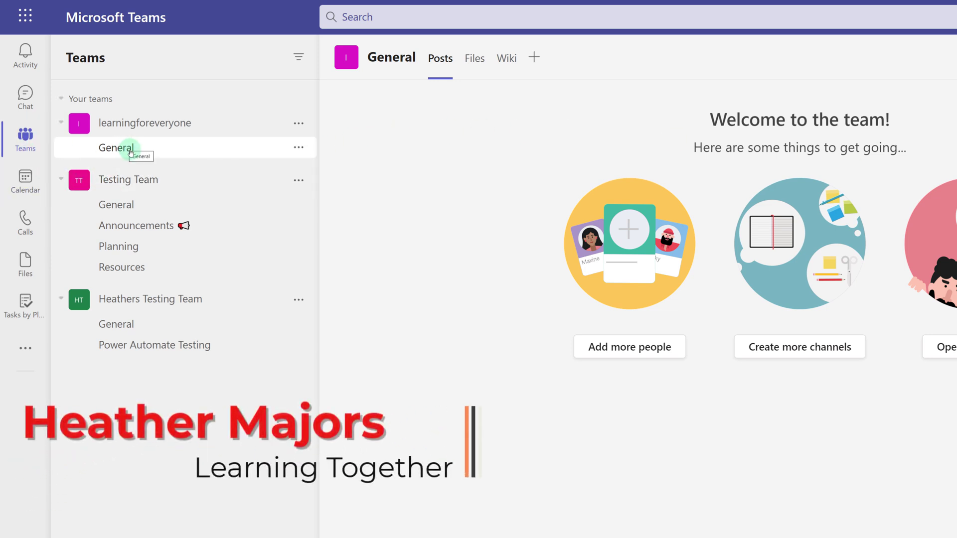
- Open the Power Automate Testing channel's file library and check a file's sharing actions menu
click(153, 352)
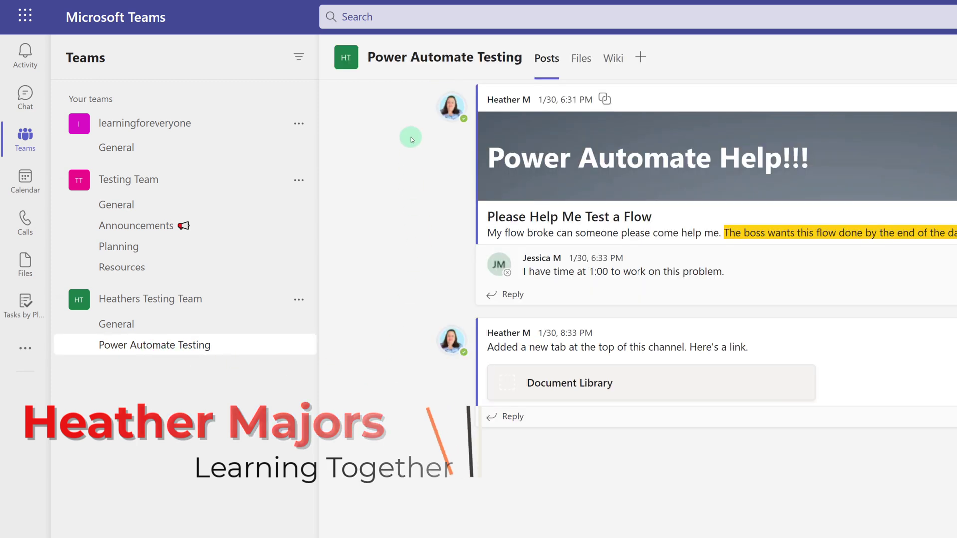
click(579, 59)
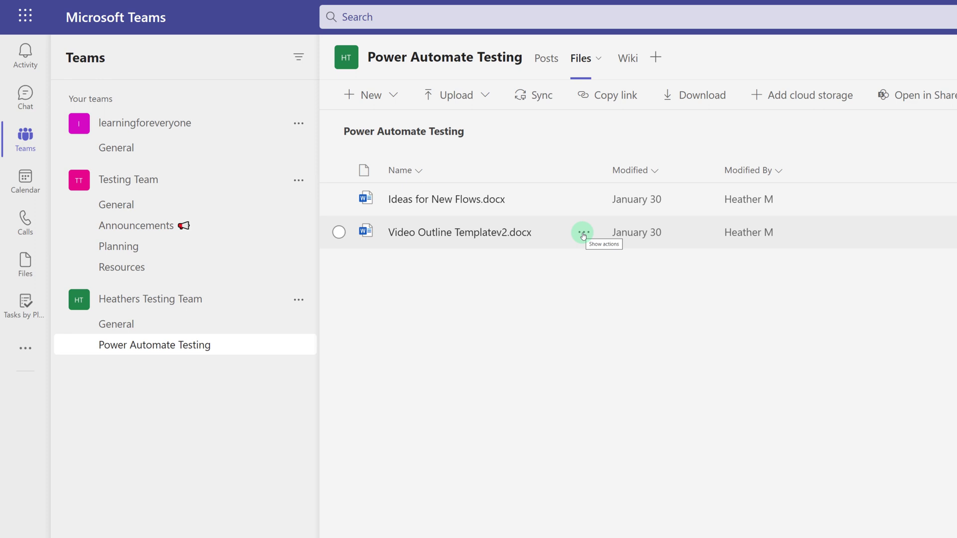
click(583, 233)
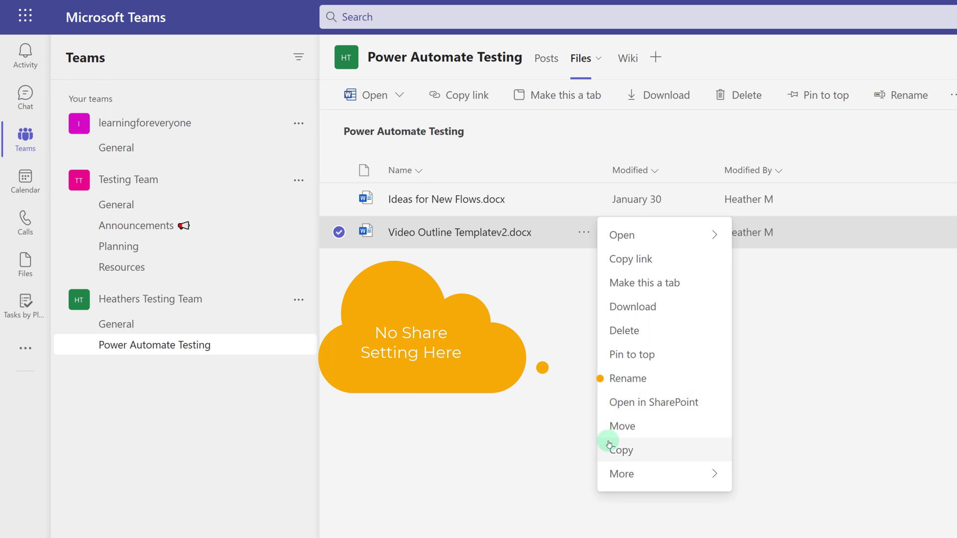
mouse_move(648, 472)
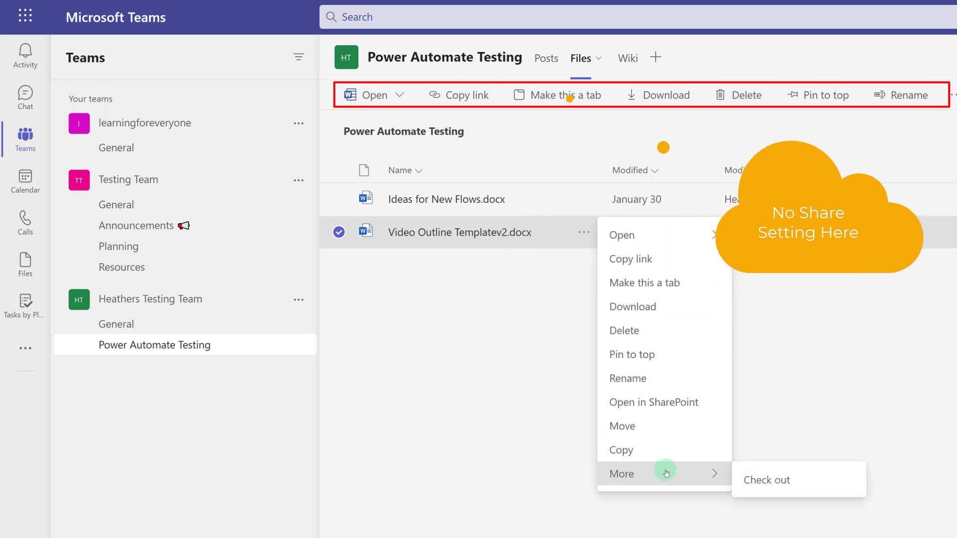
click(555, 384)
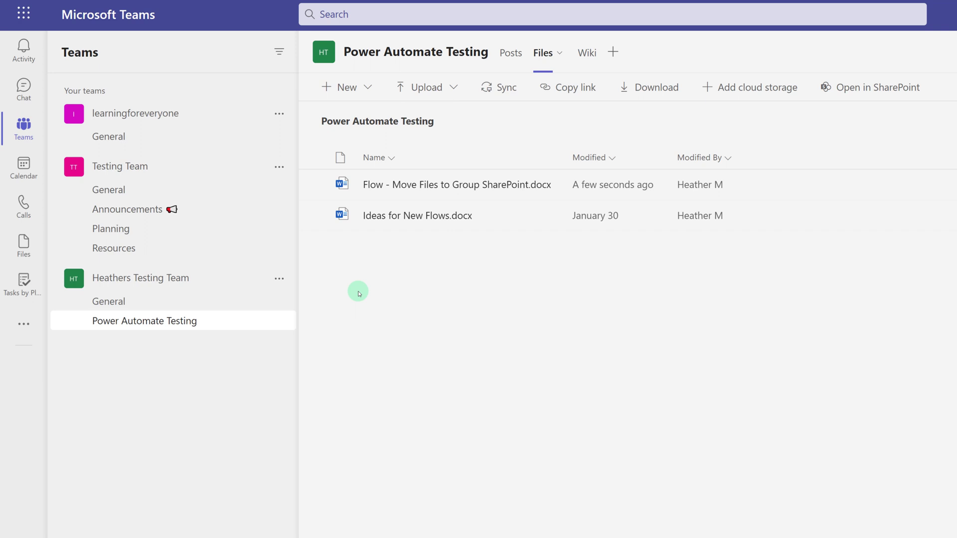
- Select Flow - Move Files to Group SharePoint.docx and generate its organization-editable sharing link with Copy link
click(318, 185)
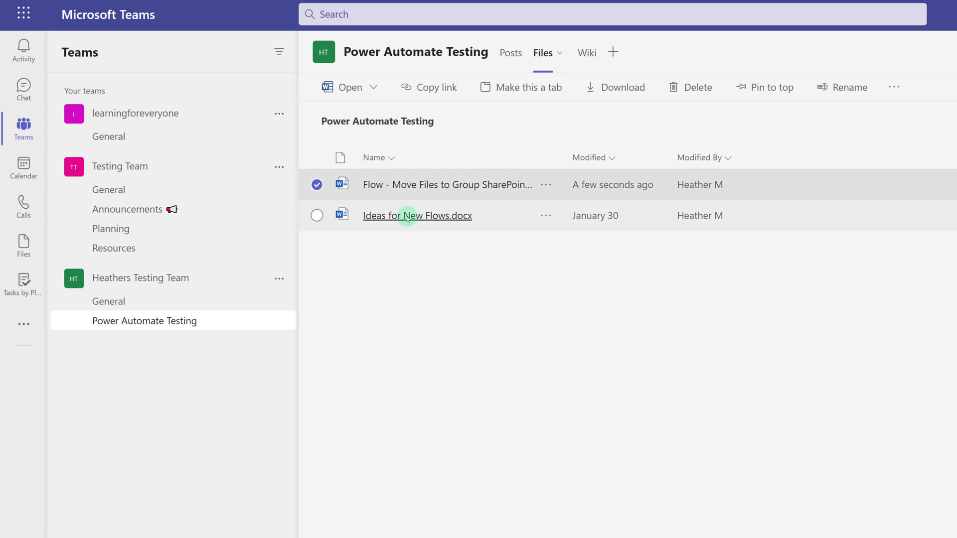
click(545, 188)
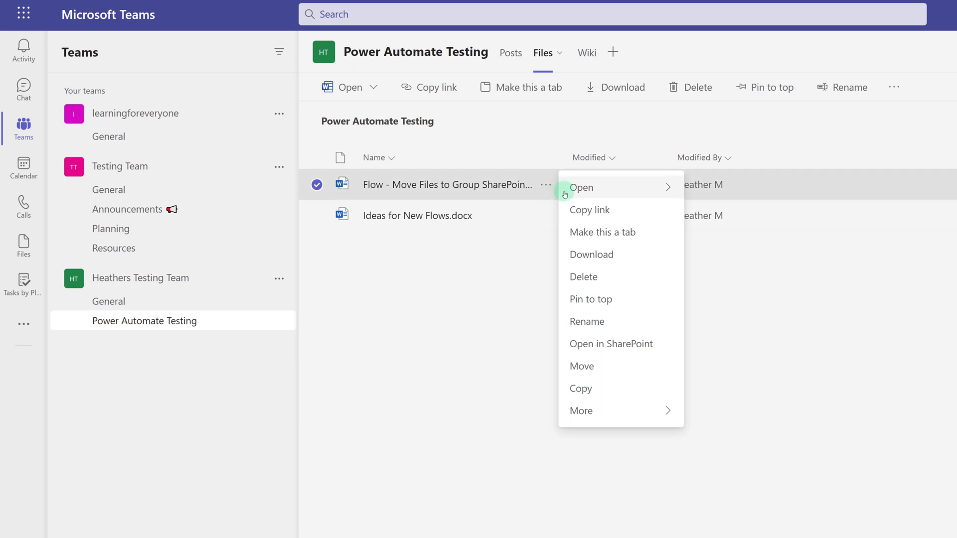
click(584, 215)
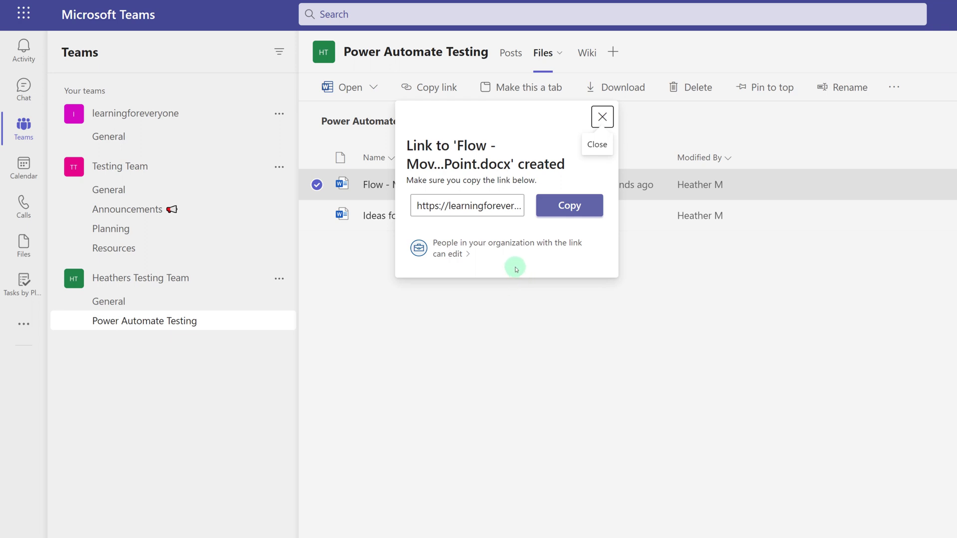
- Restrict the Flow file's link to Specific people, add the HR manager colleague, and apply
click(446, 257)
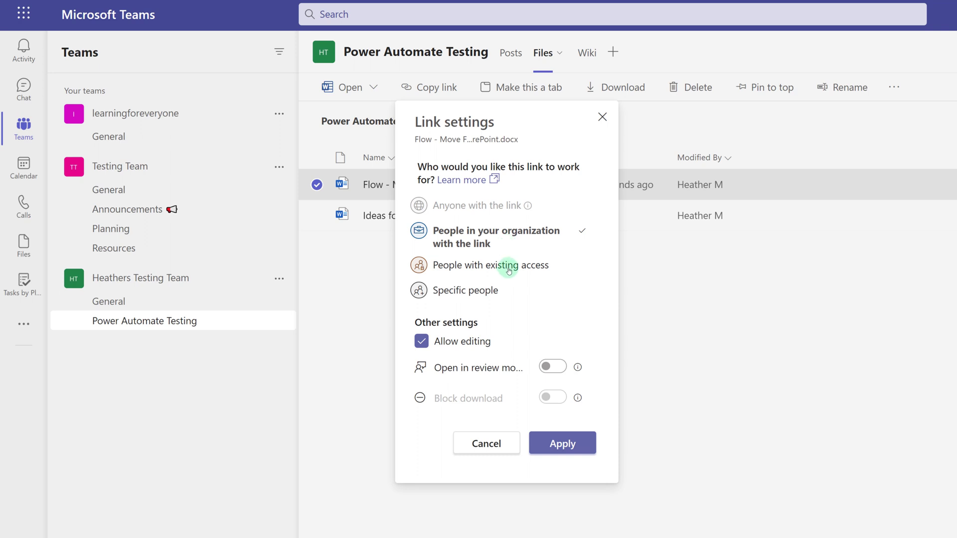
click(462, 294)
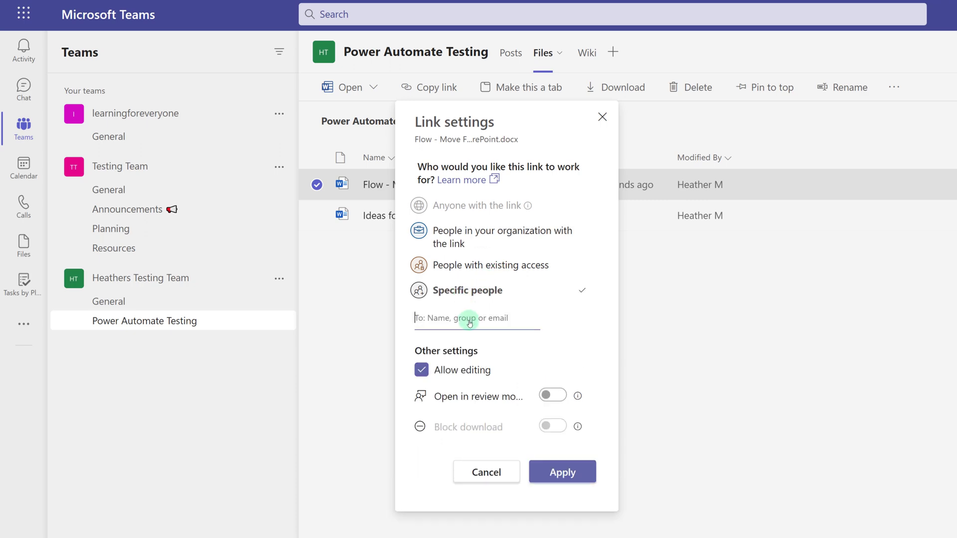
click(470, 317)
text(die)
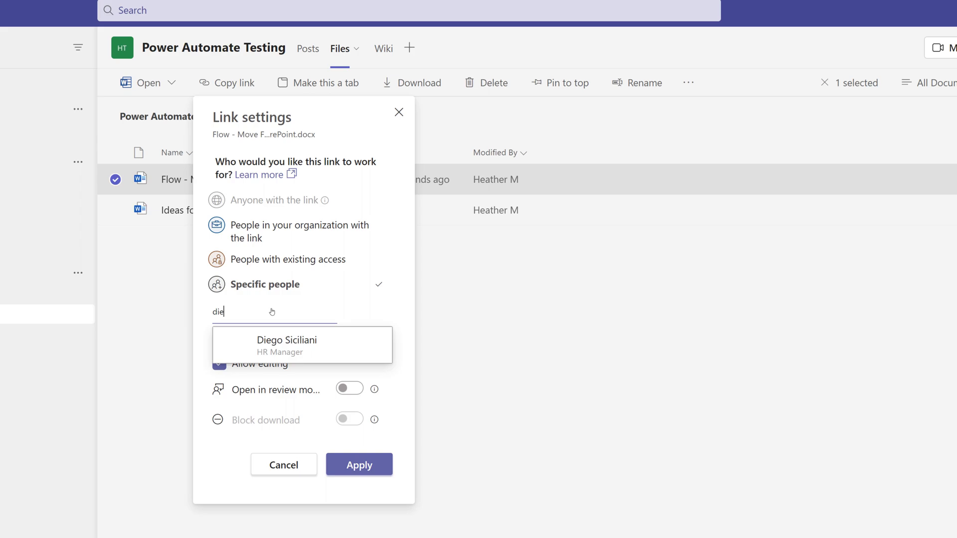
click(275, 340)
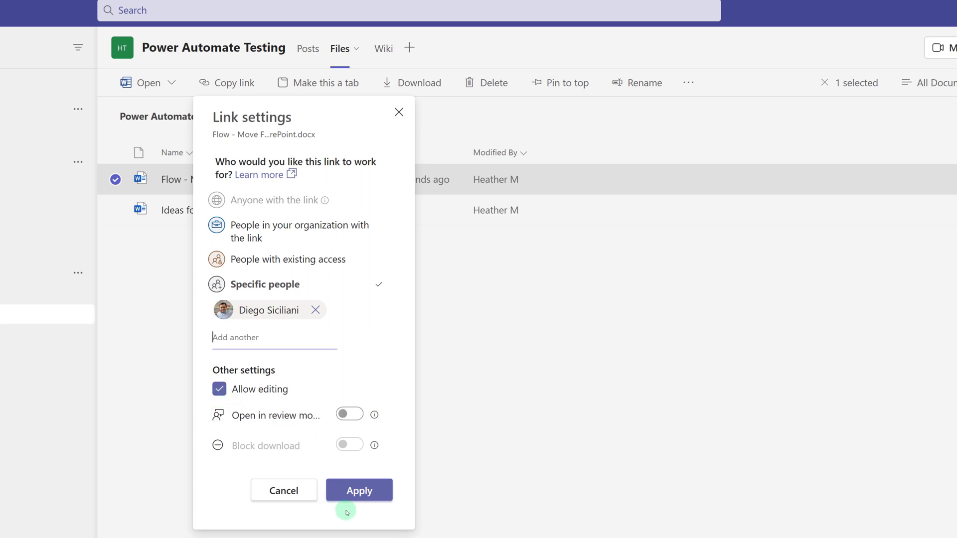
click(359, 497)
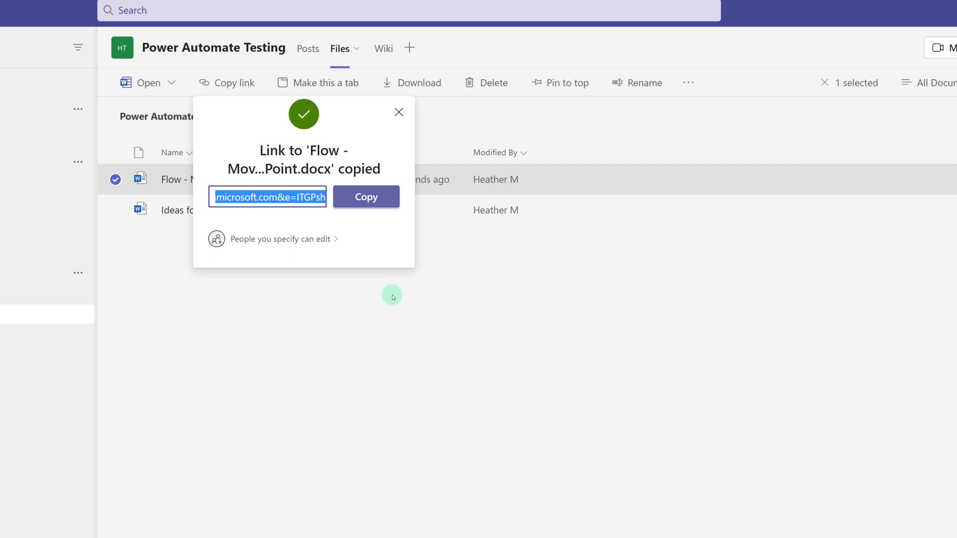
- Copy the link and paste it into a new Outlook message addressed to one colleague
click(373, 198)
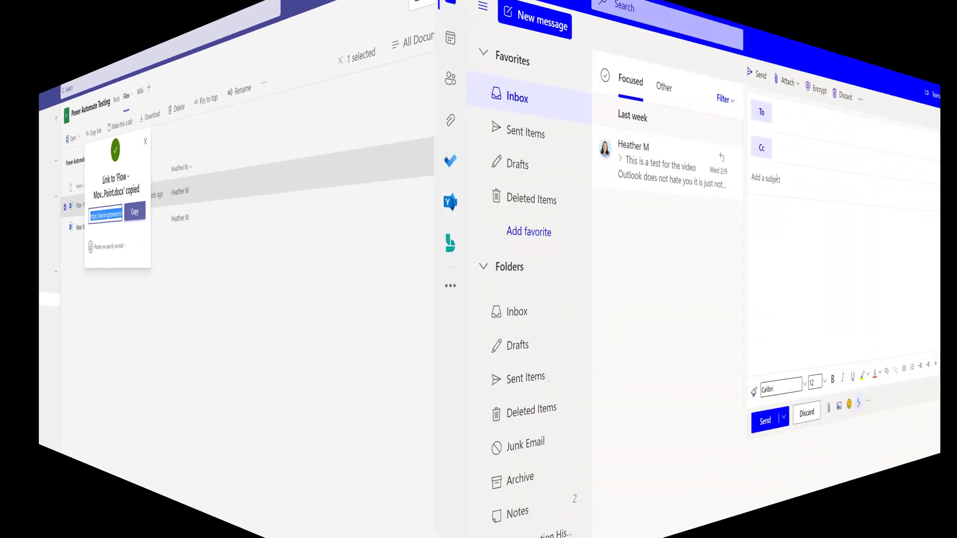
text(go)
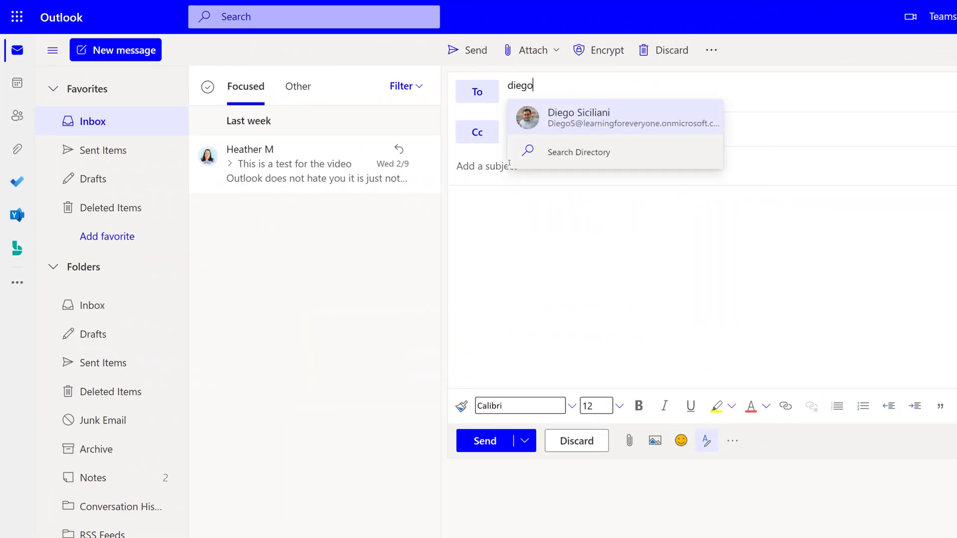
key(Tab)
key(Tab)
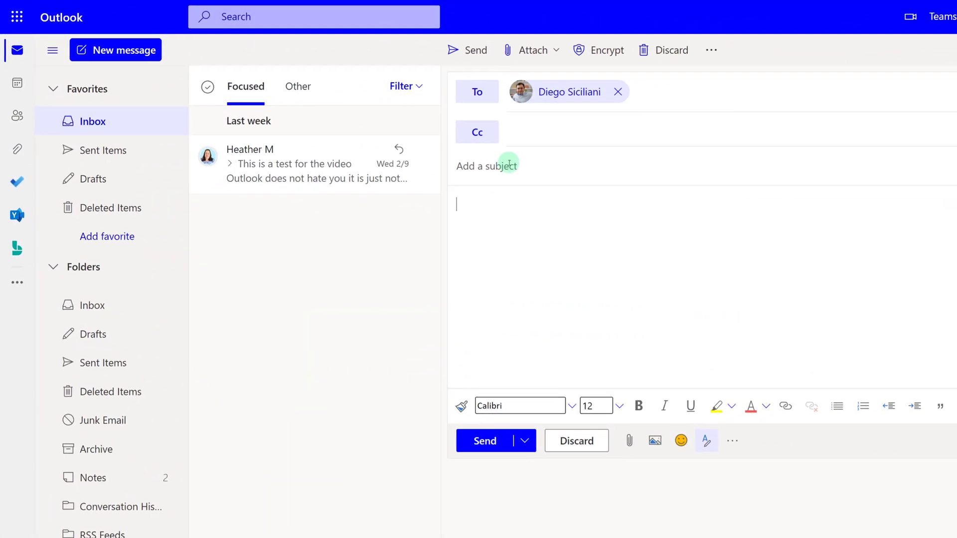
key(ctrl+v)
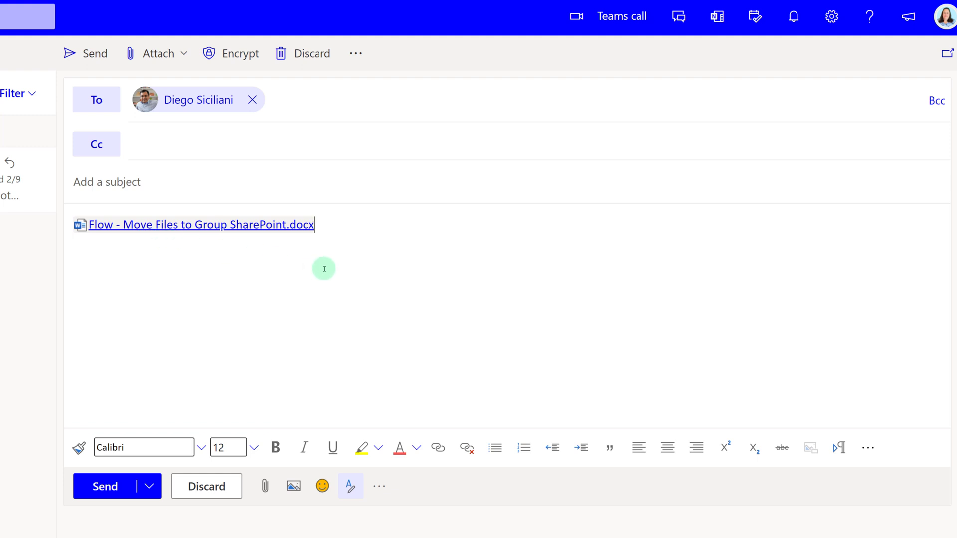
- Add a second colleague as a recipient of the email
click(384, 111)
text(nestor)
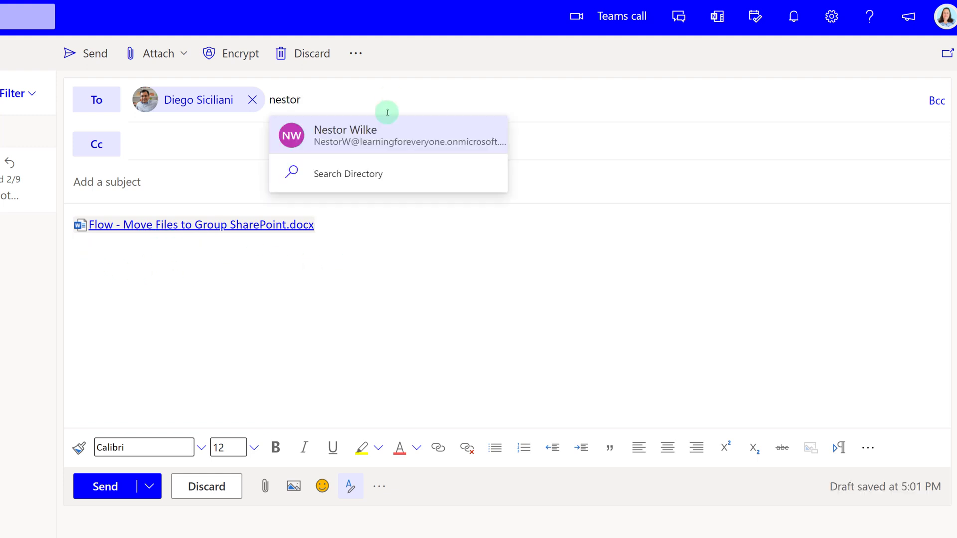
click(390, 141)
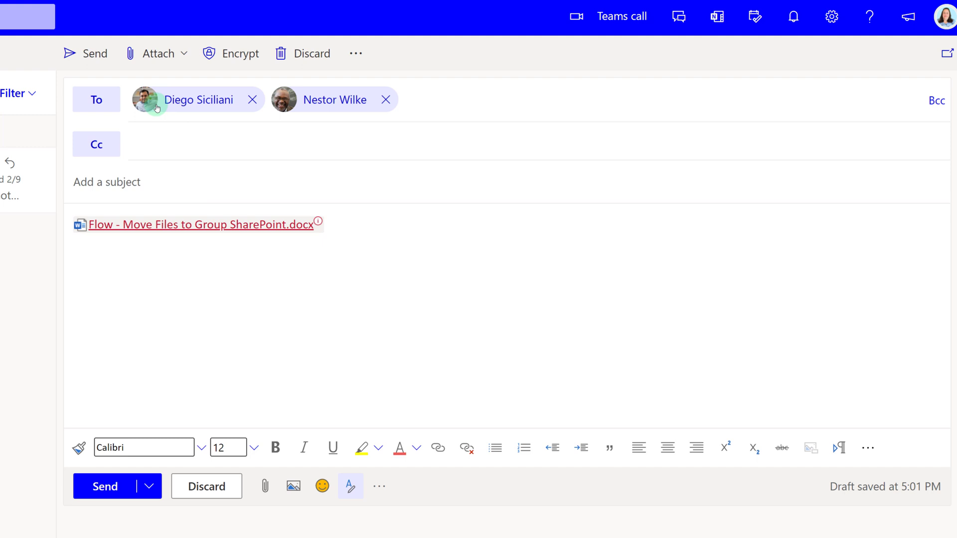
- Set the attached file link to work for Recipients of this message
click(232, 230)
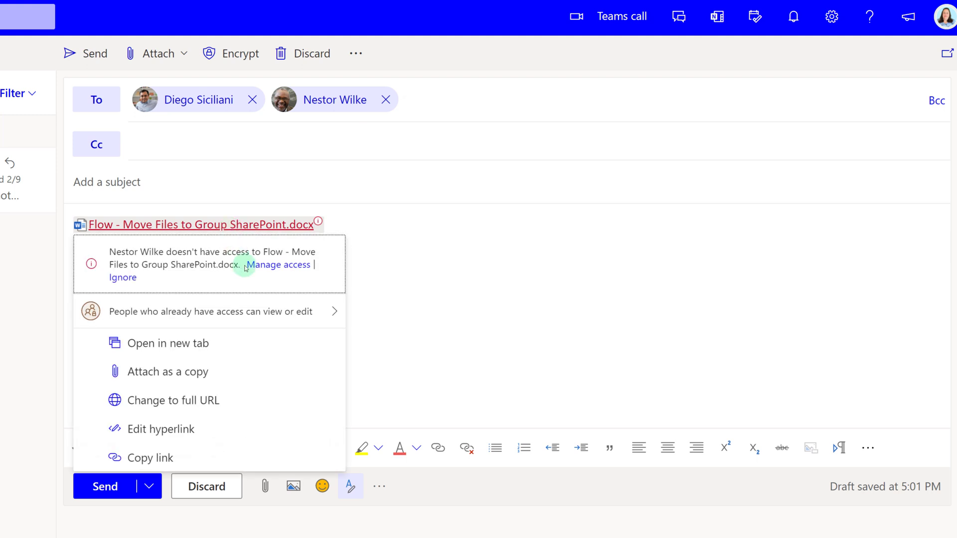
click(267, 269)
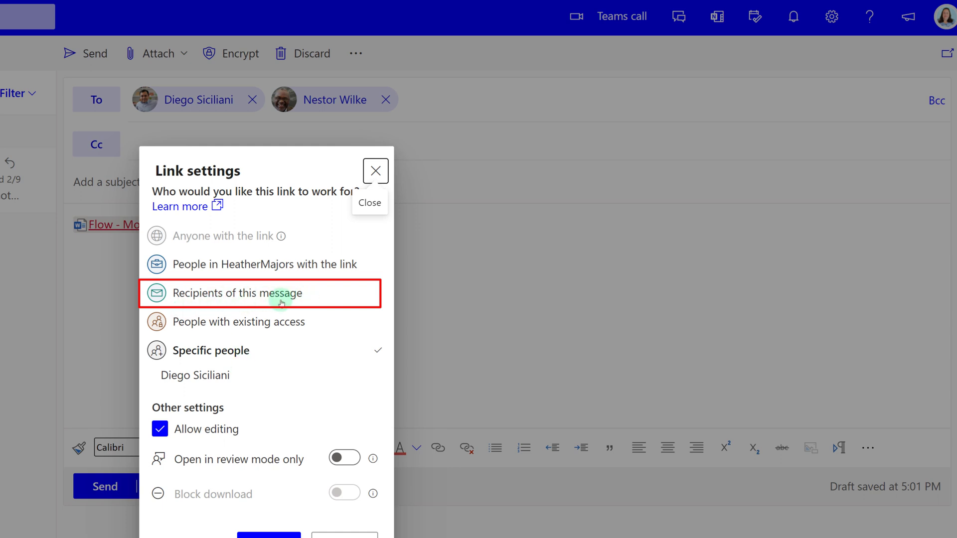
click(212, 294)
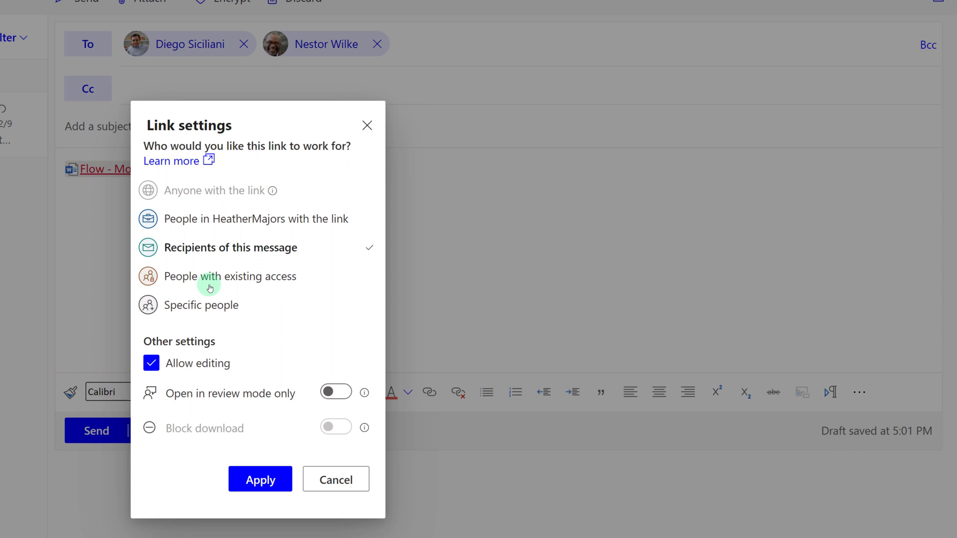
click(256, 479)
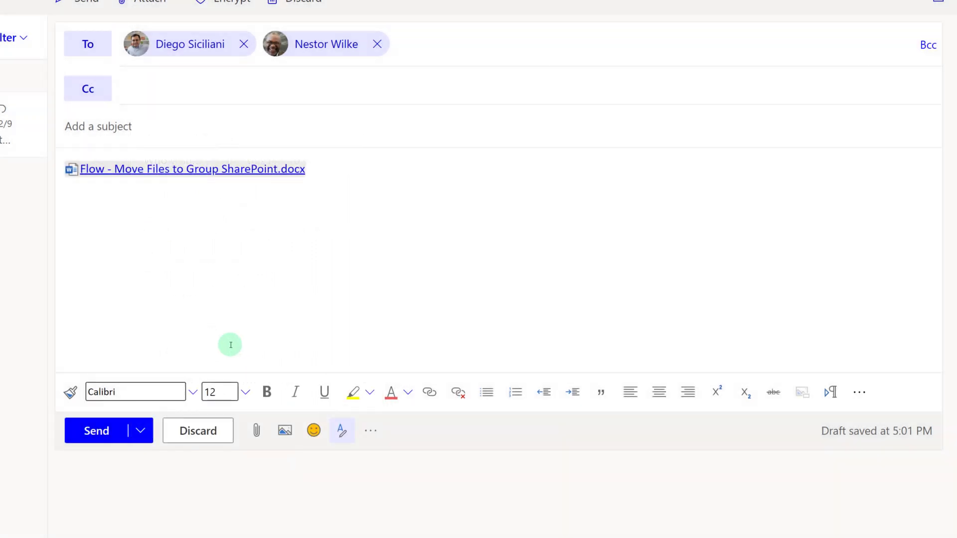
- Give the email the subject 'Please help' and send it
click(122, 118)
text(Pla)
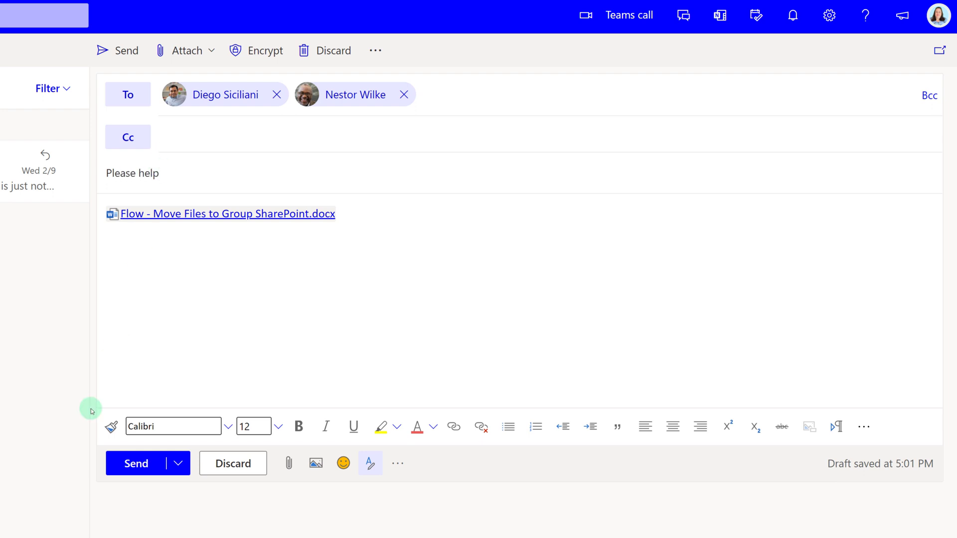
click(128, 463)
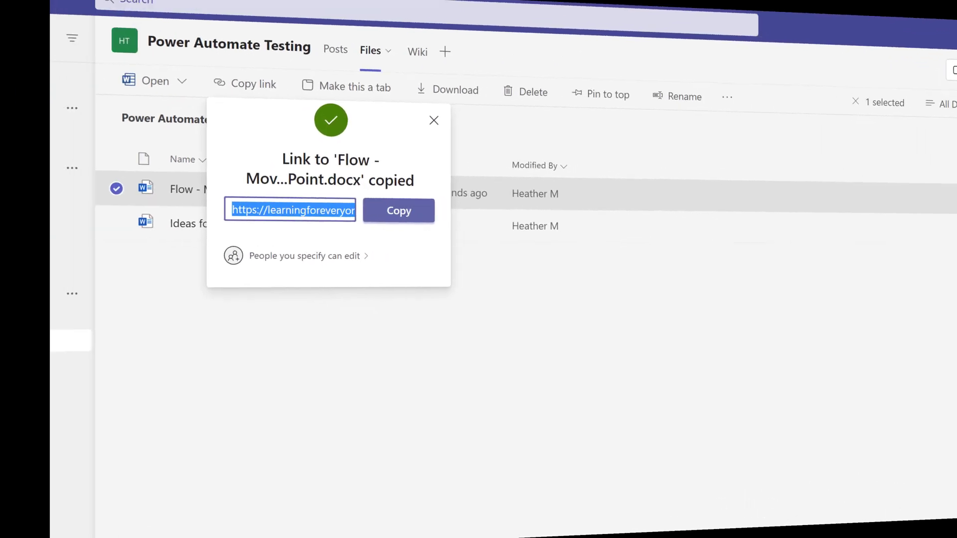
- Dismiss the link-copied notice and open the Flow file's Share dialog in the SharePoint library
click(433, 120)
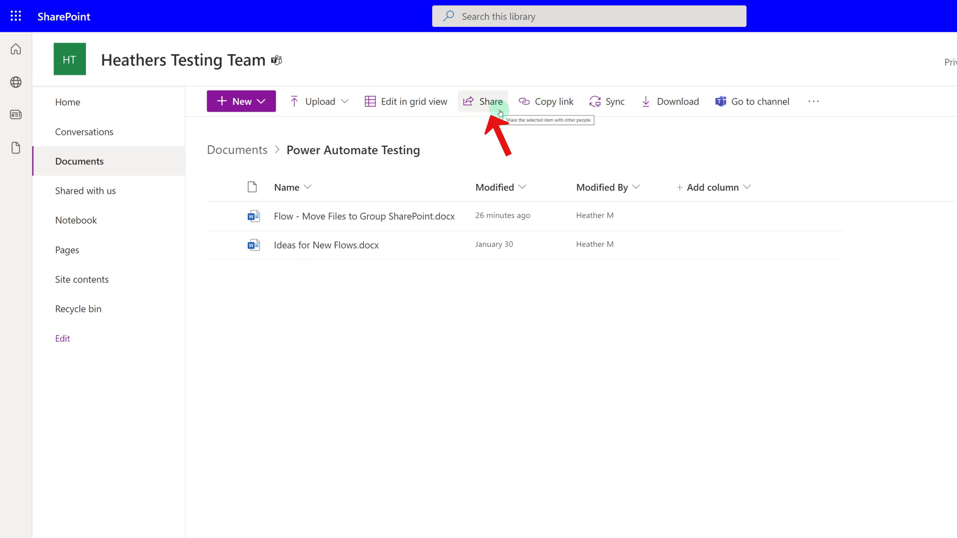
mouse_move(434, 216)
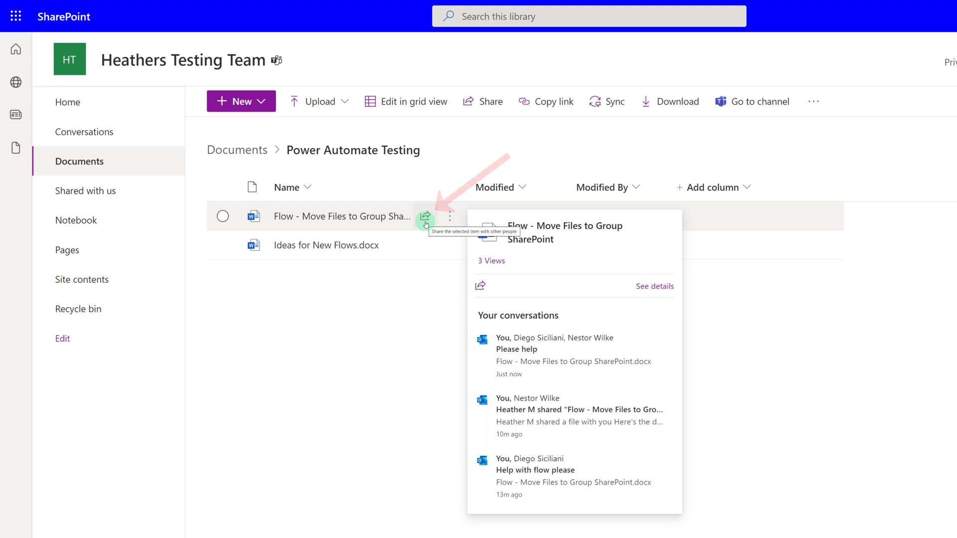
click(425, 218)
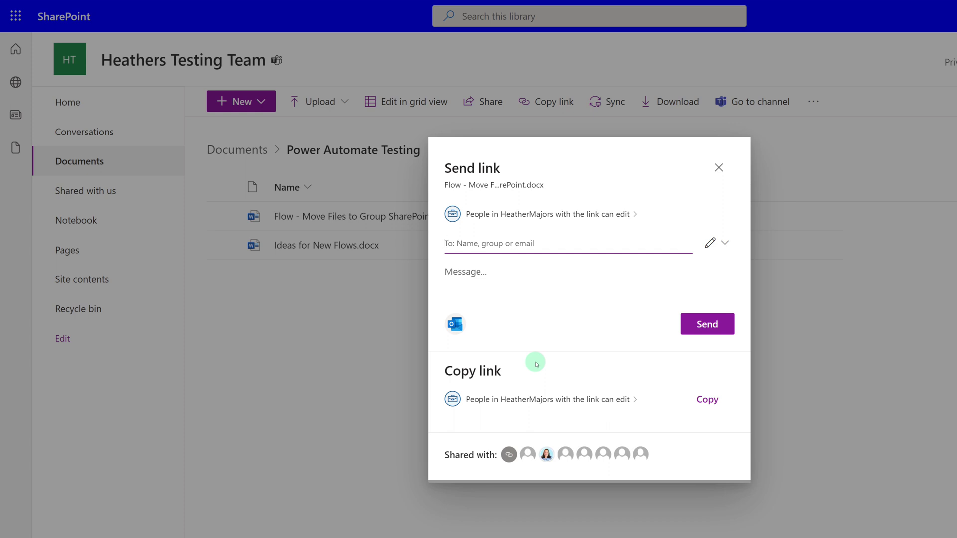
- Add a colleague, turn off Allow editing in the link settings, then close without sending
text(ha)
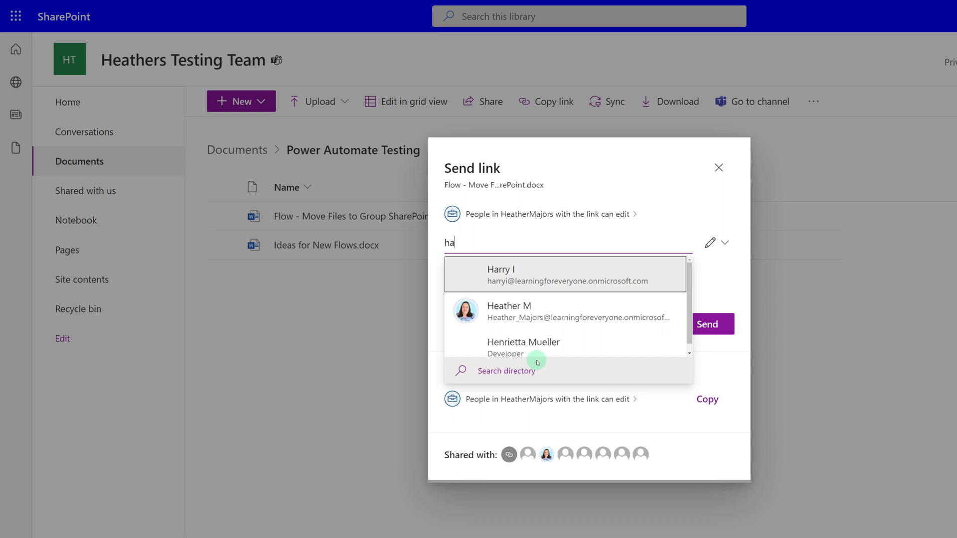
click(541, 279)
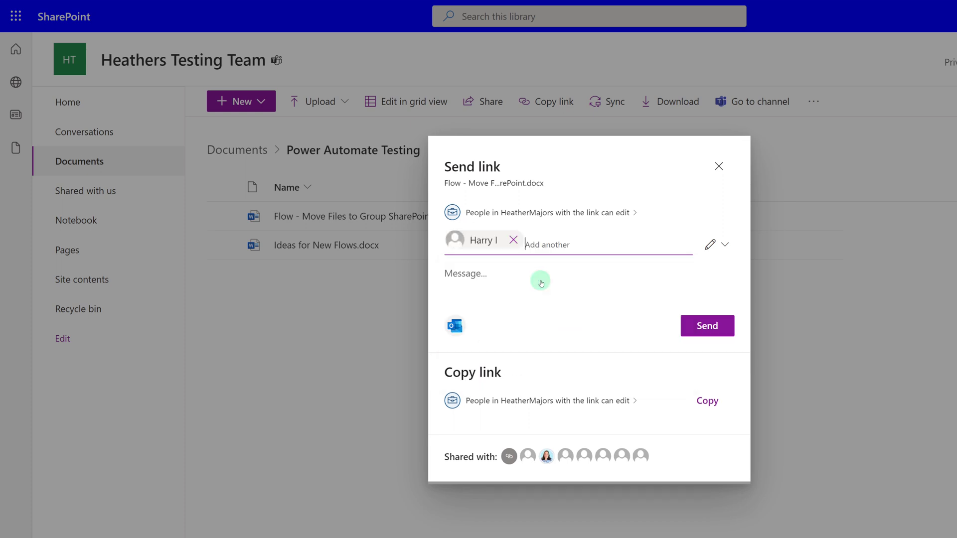
click(723, 248)
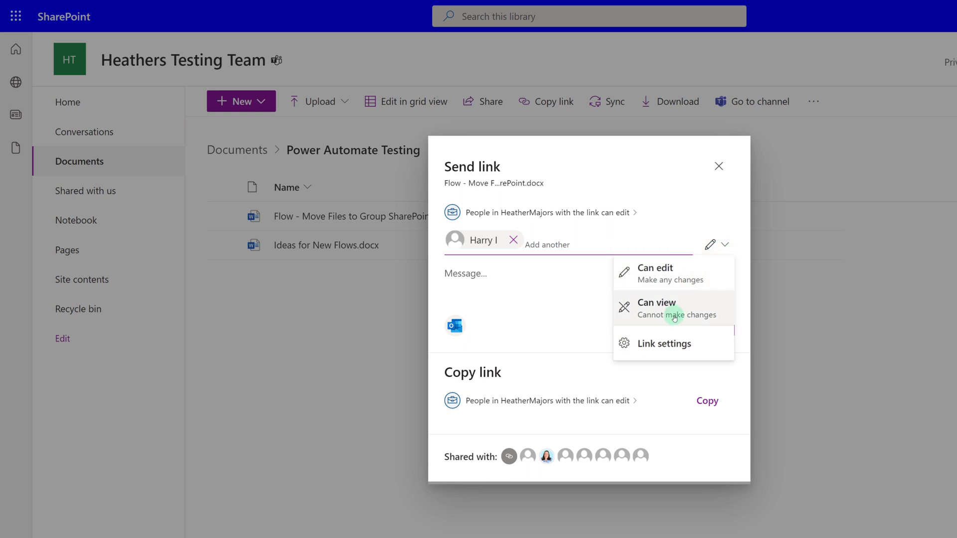
click(661, 349)
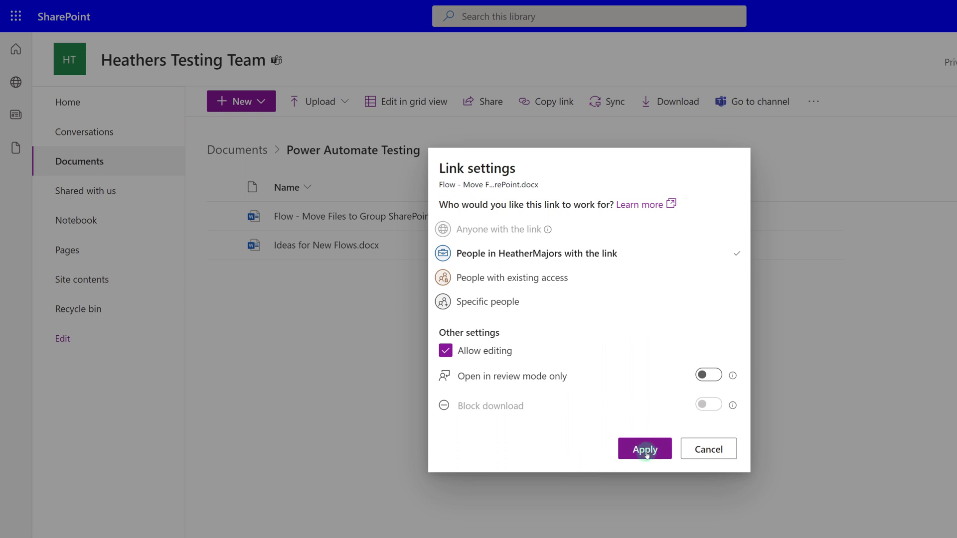
click(445, 351)
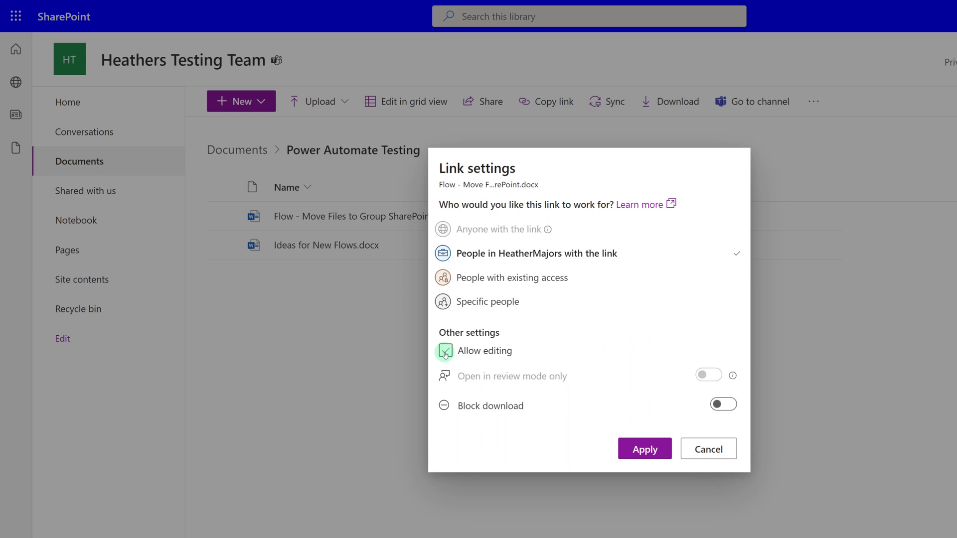
click(646, 449)
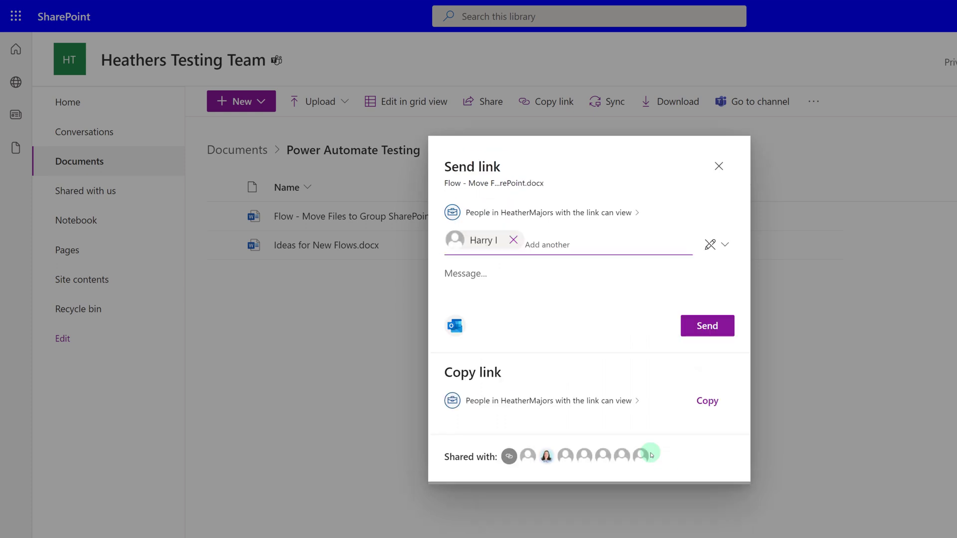
click(718, 166)
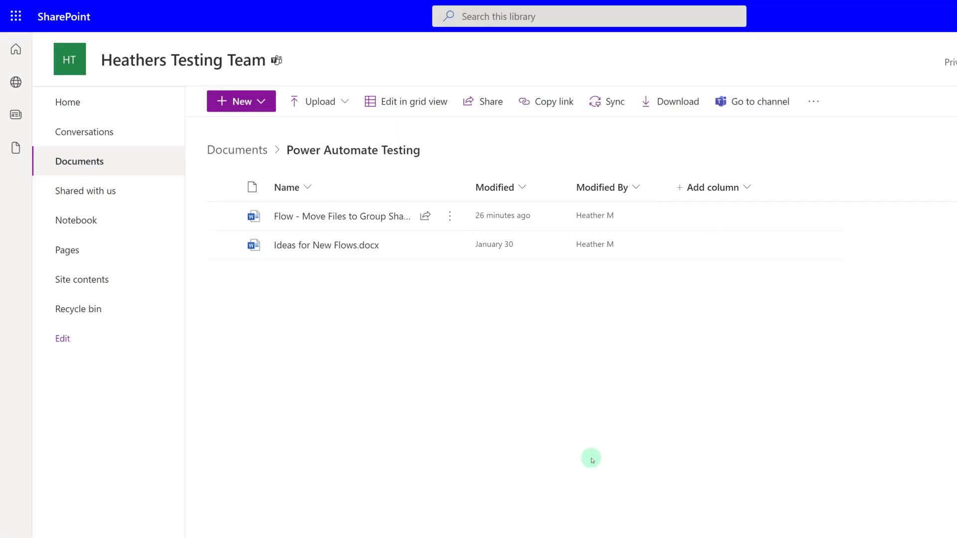
- In Manage access for the Flow file, change the team Members group's direct access to Can view
click(222, 215)
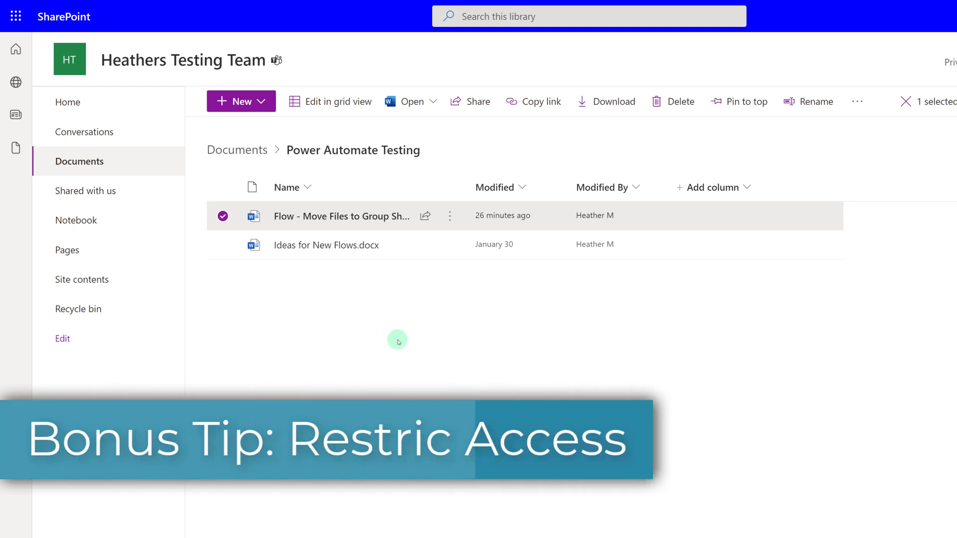
click(450, 215)
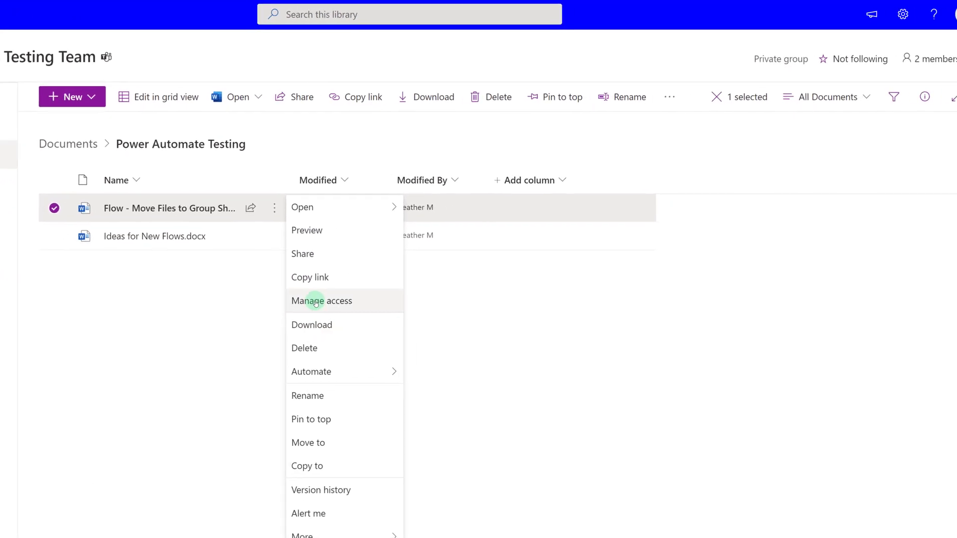
click(486, 312)
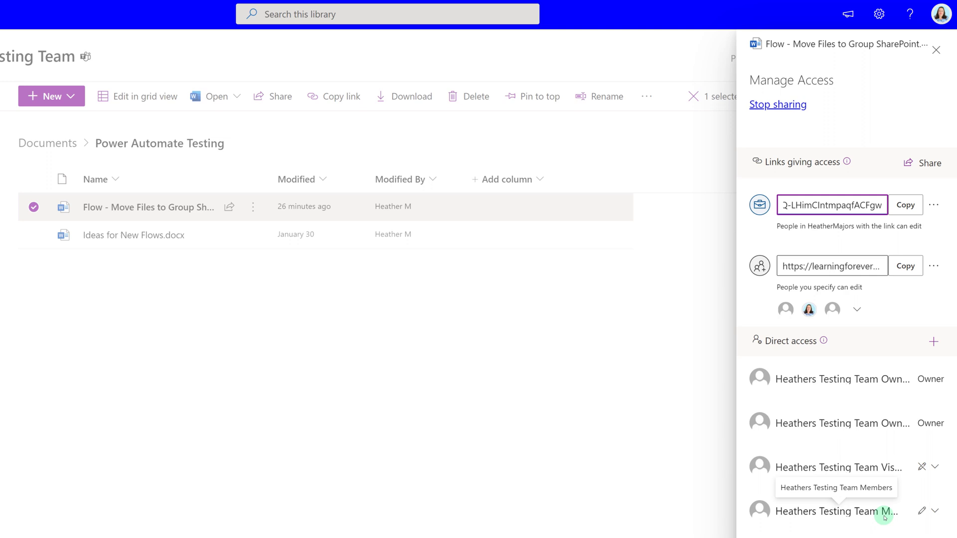
click(934, 514)
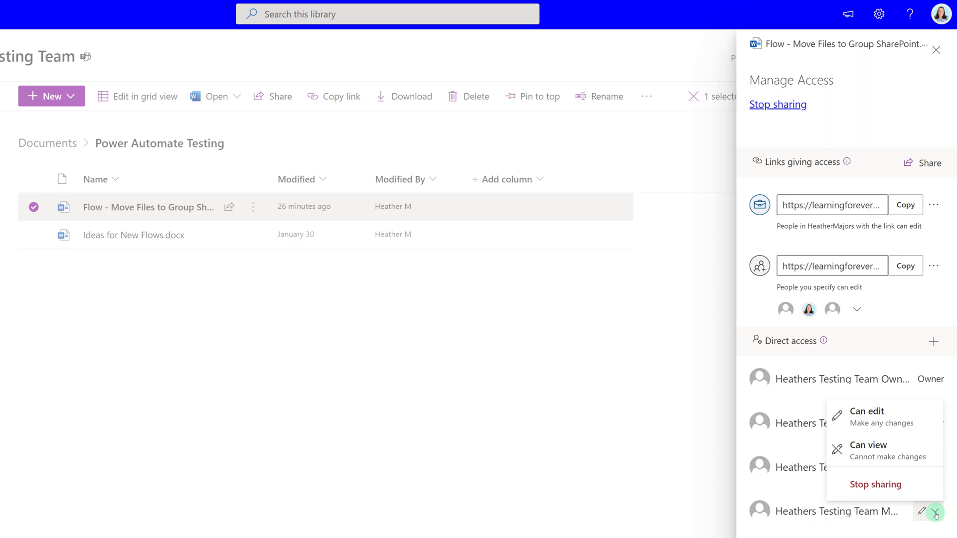
click(871, 458)
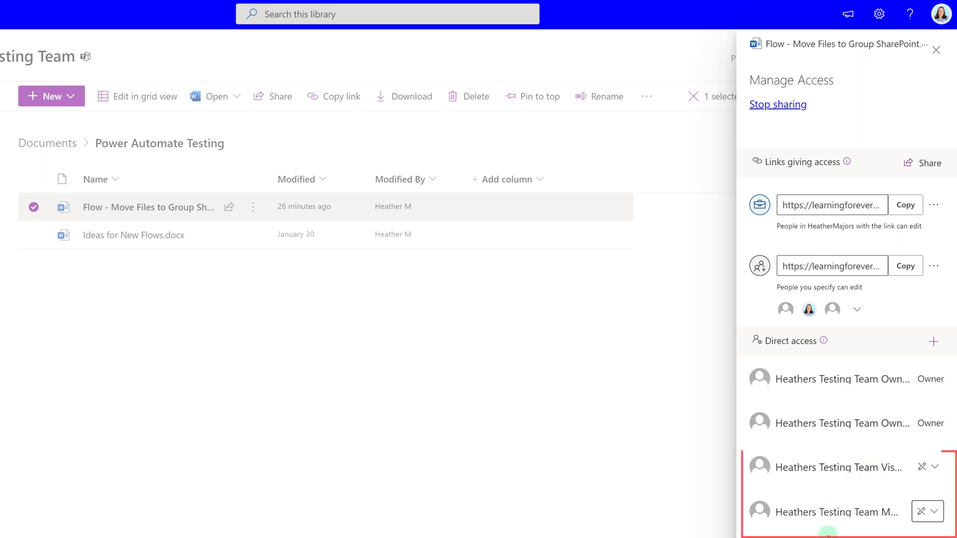